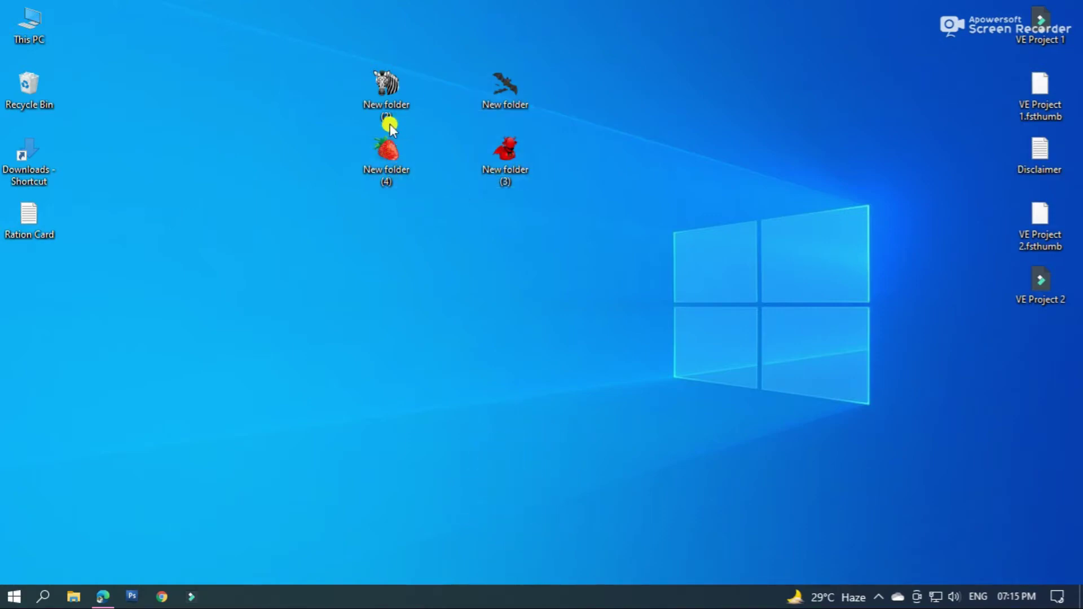
Open the zebra and strawberry desktop folders to view their contents, closing each one again.
right_click(394, 97)
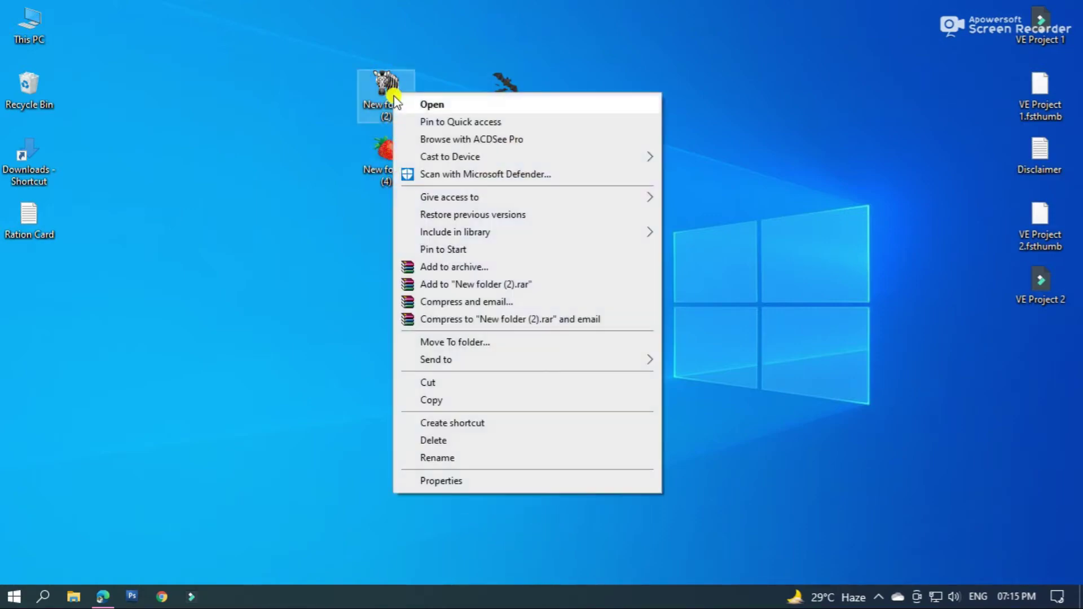
left_click(431, 104)
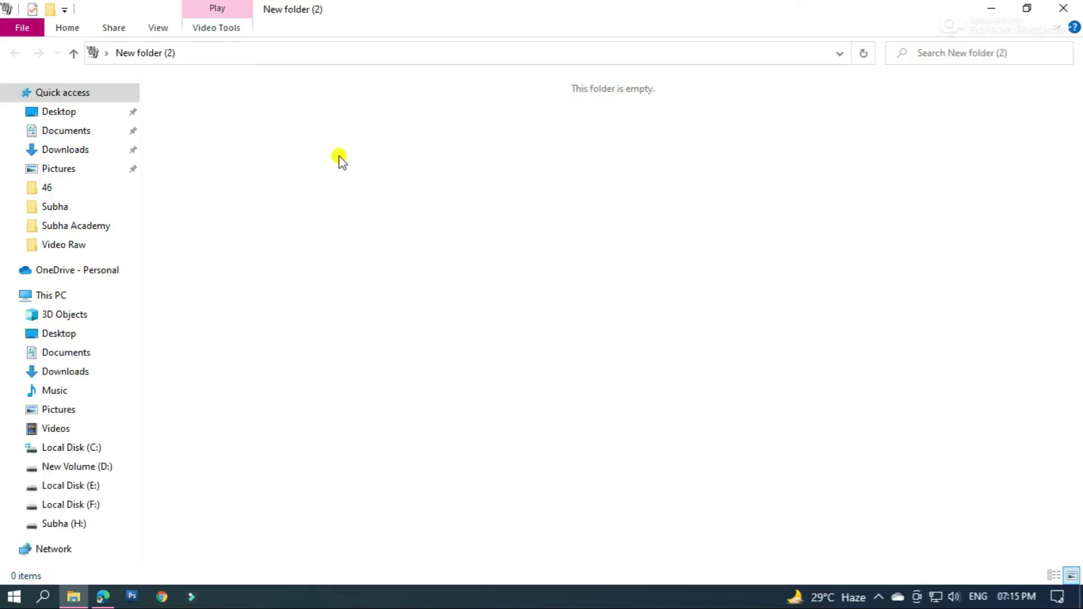
left_click(1063, 7)
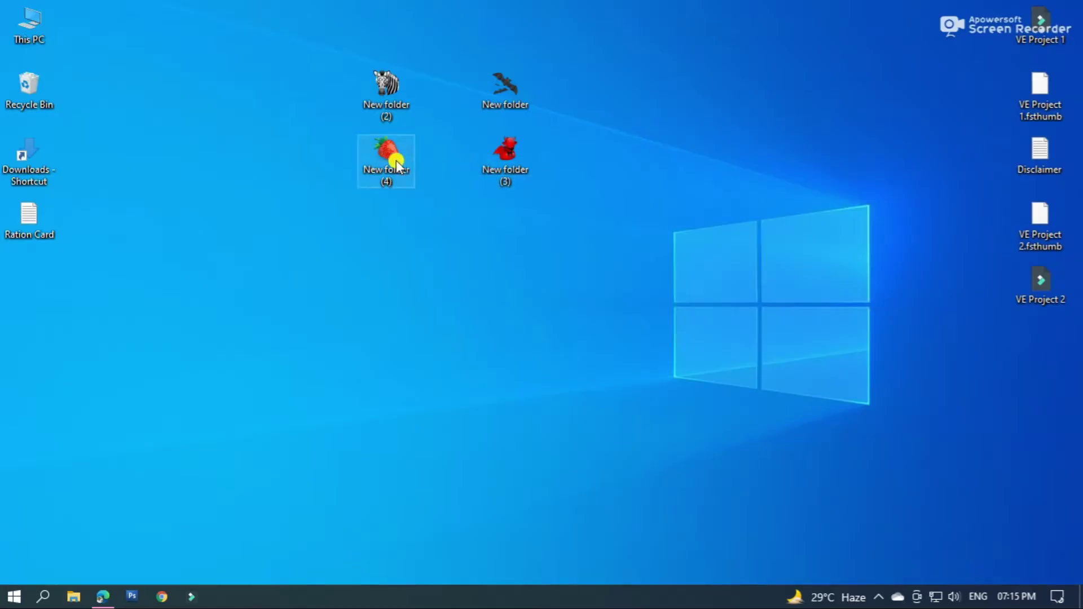
double_click(396, 164)
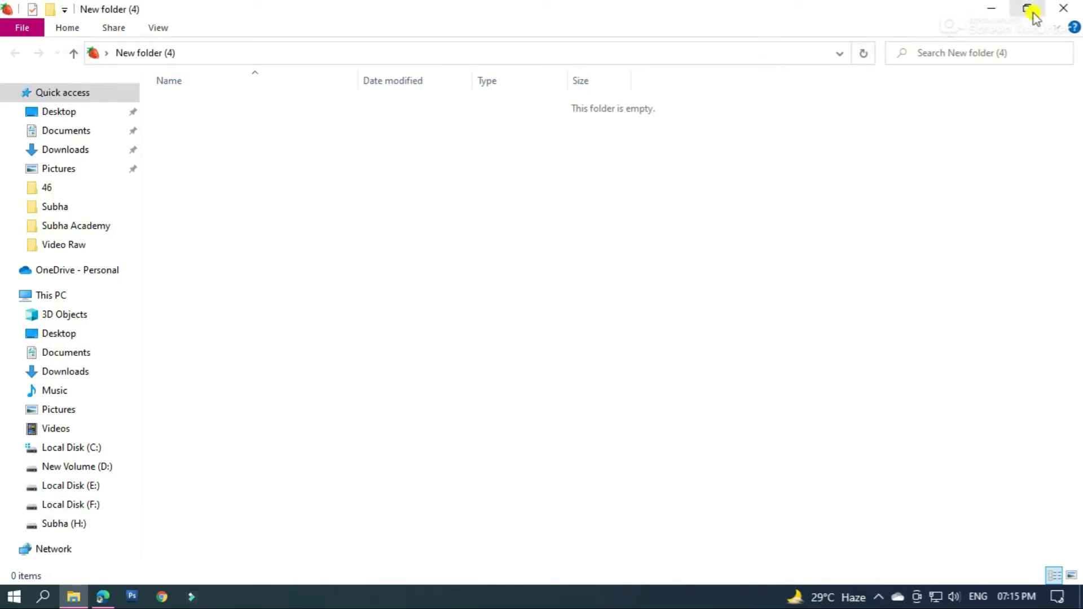
left_click(1063, 8)
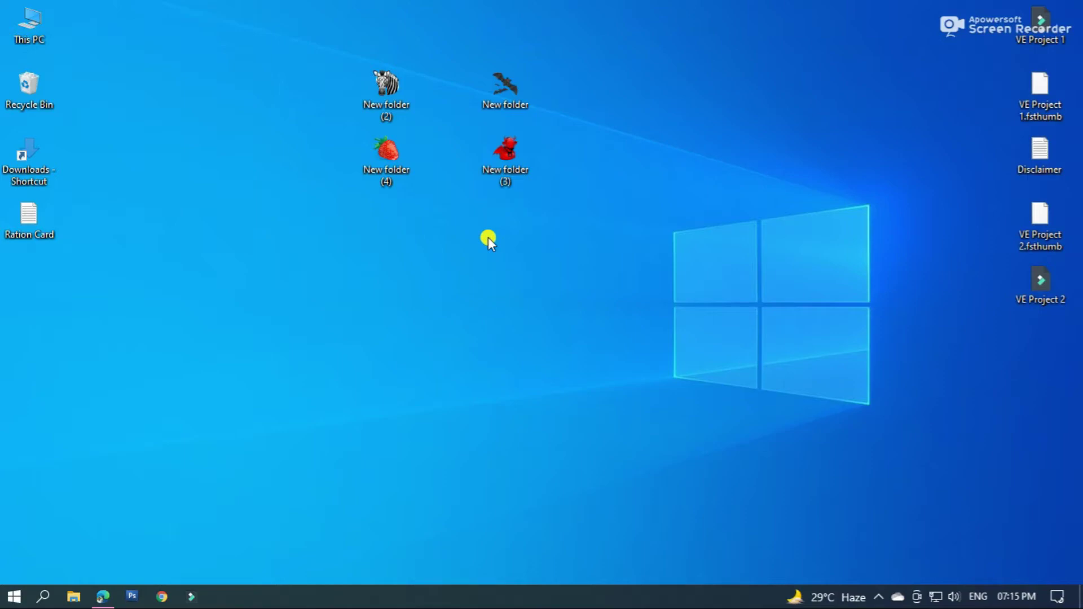
Switch to the IconArchive page in Edge and open the Free Instruments iconset from the Music Icons category.
left_click(103, 596)
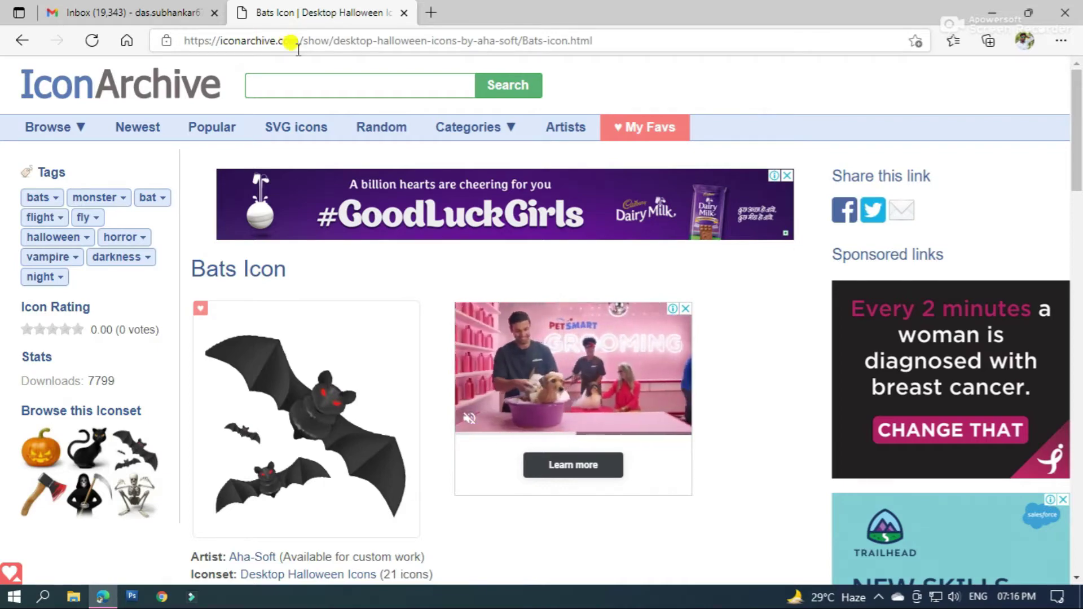
mouse_move(476, 142)
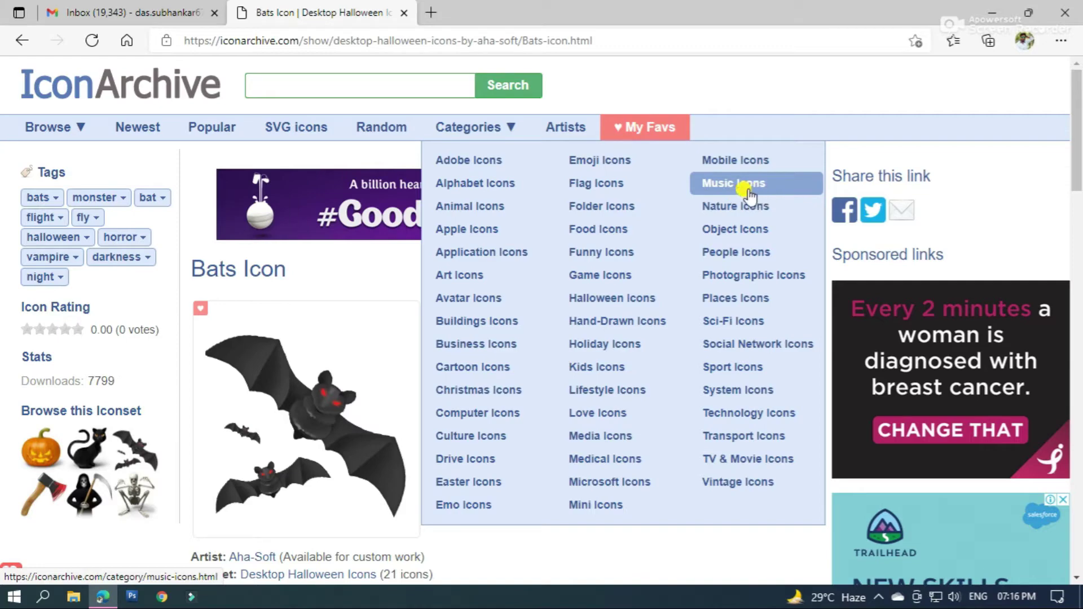
left_click(774, 188)
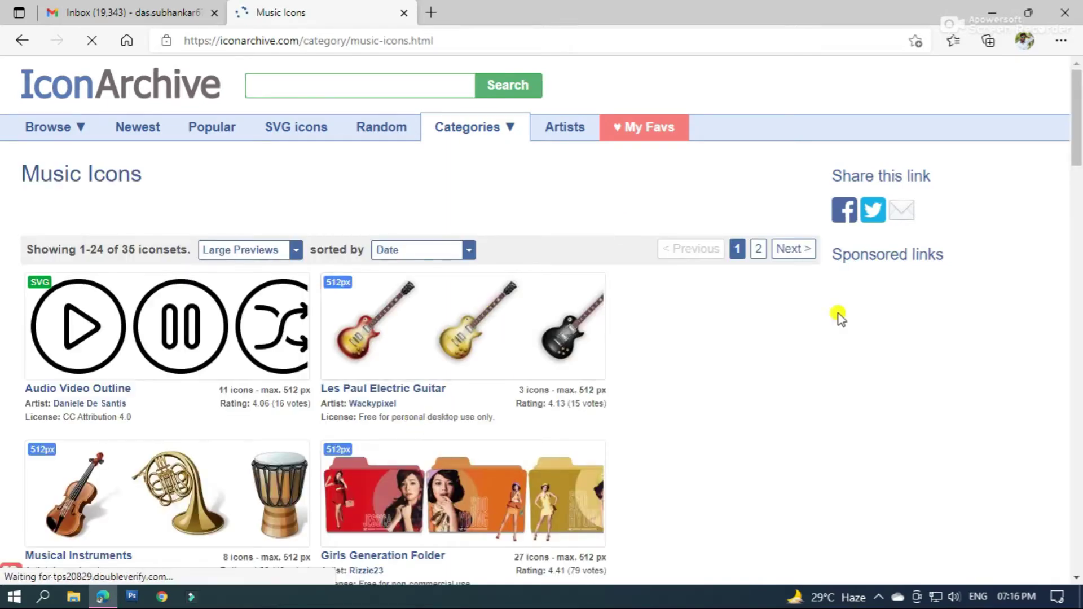
left_click_drag(1078, 138, 1079, 266)
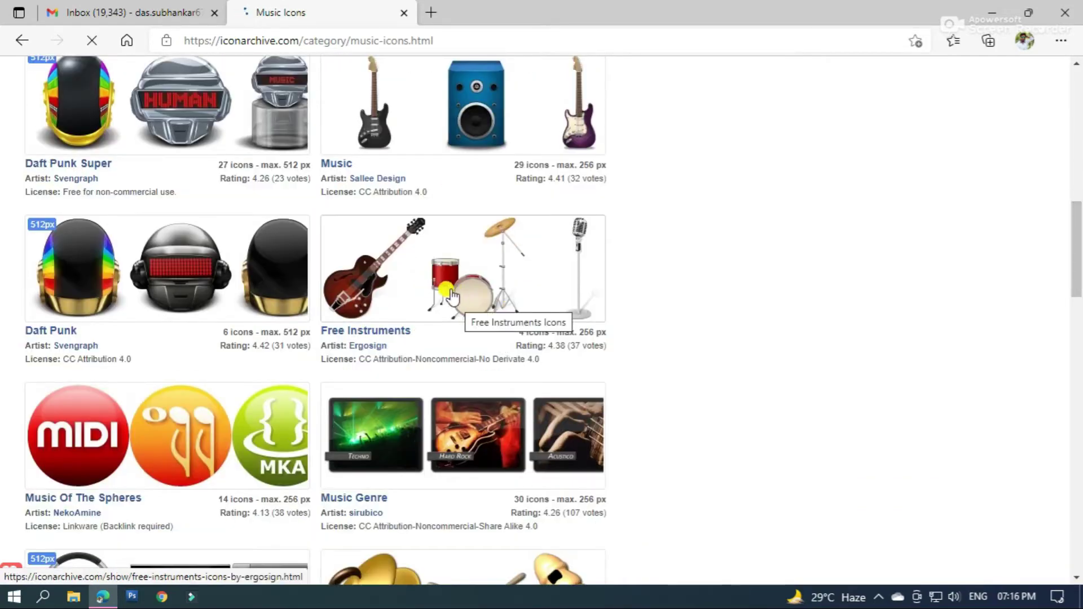
left_click(417, 279)
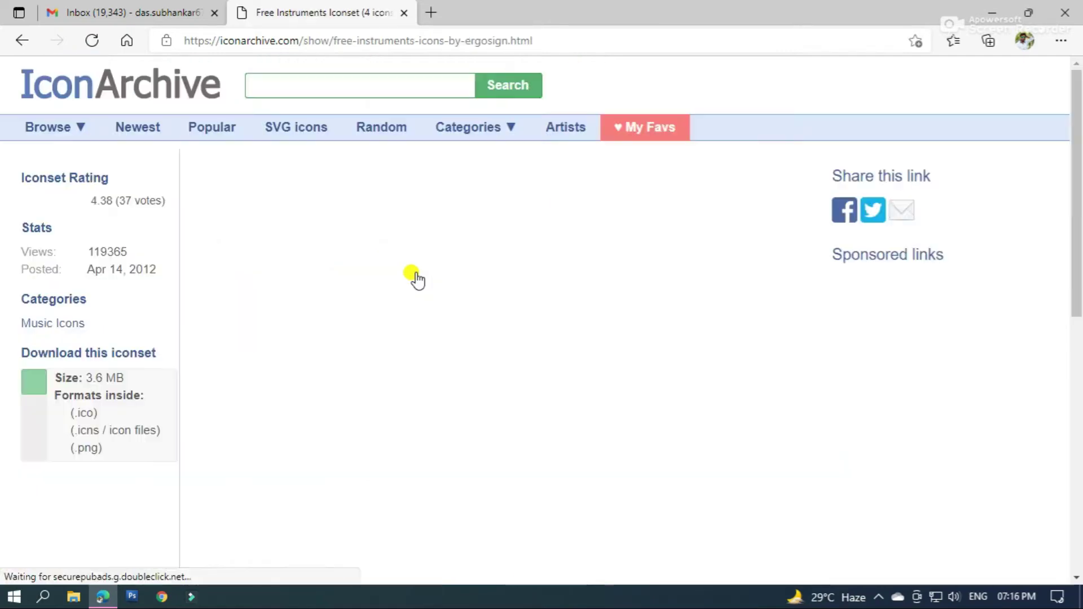
Download the Drums icon from the Free Instruments set in ICO format and return to the desktop.
left_click_drag(1075, 165, 1078, 318)
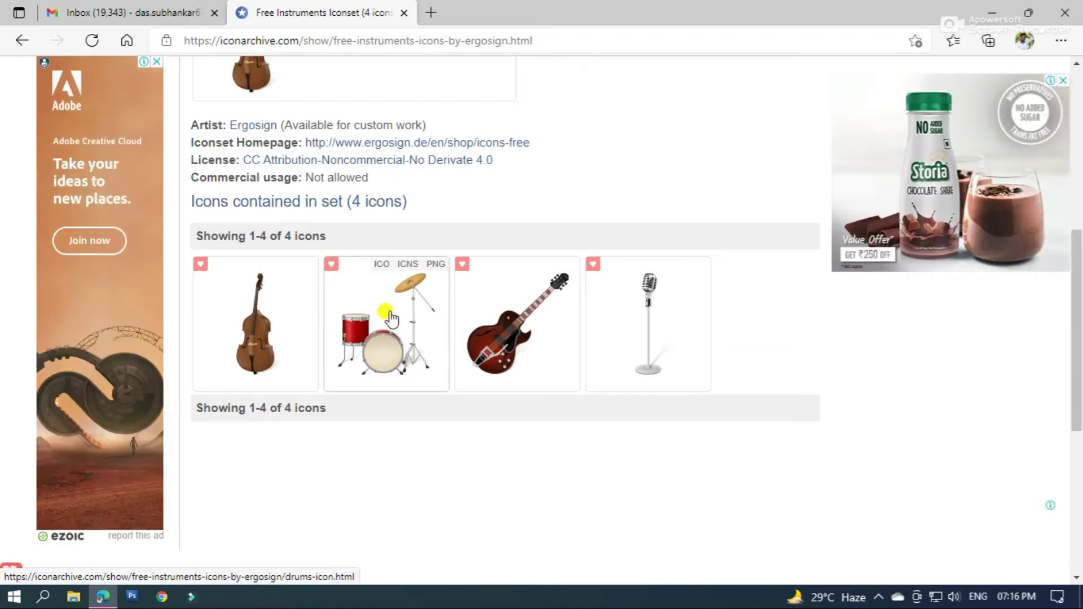
left_click(391, 318)
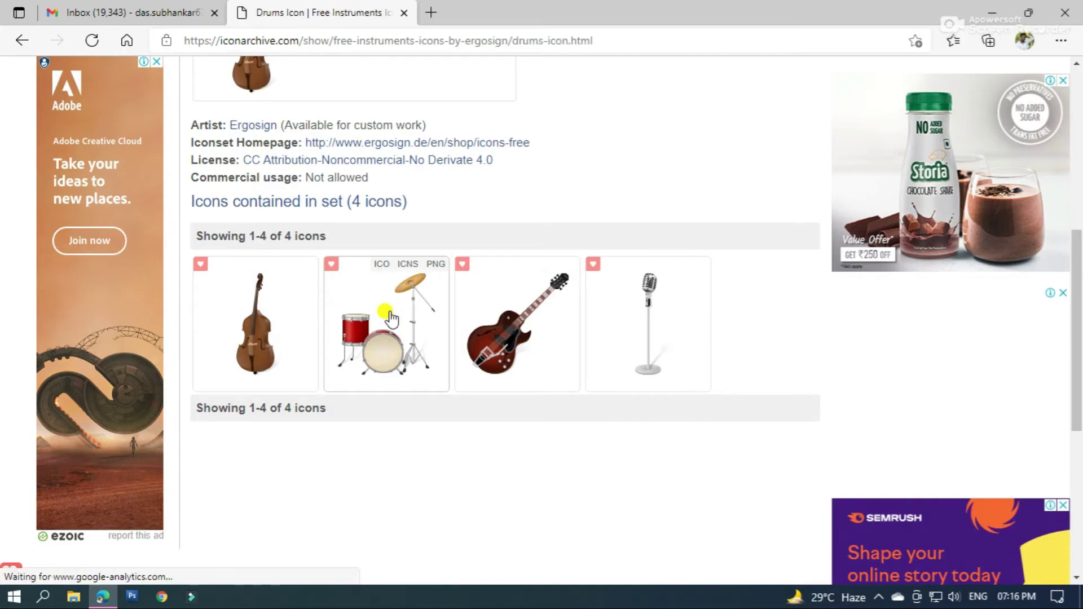
left_click_drag(1075, 169, 1075, 205)
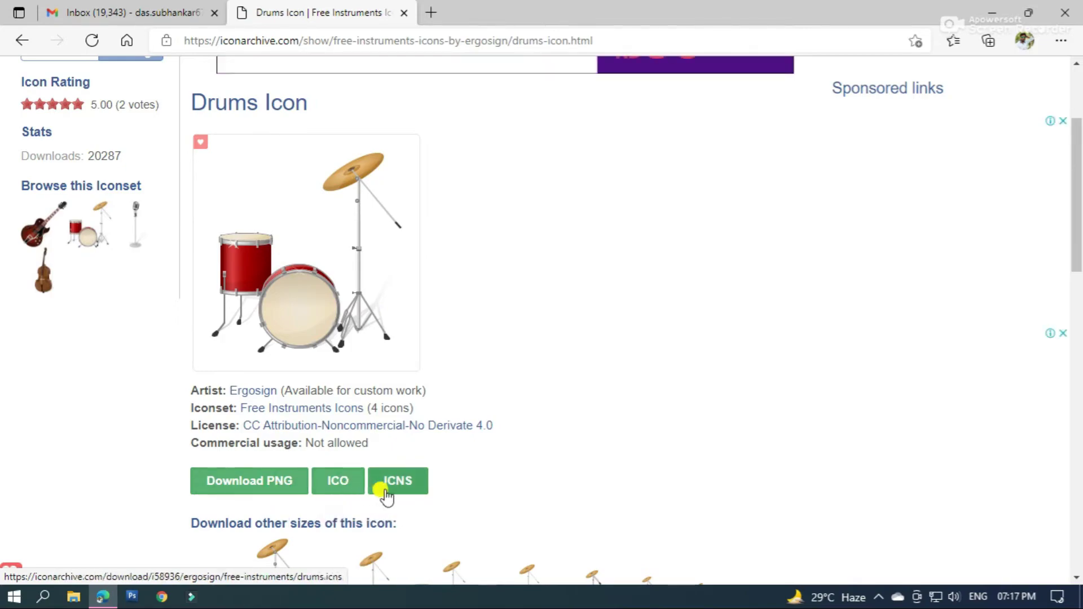
left_click(348, 488)
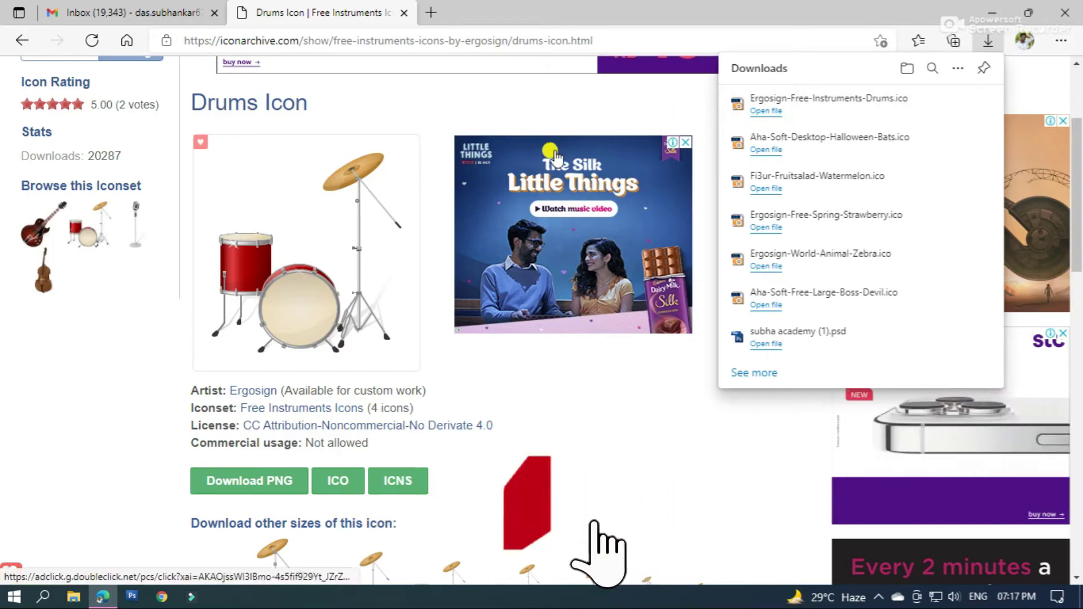
left_click(992, 13)
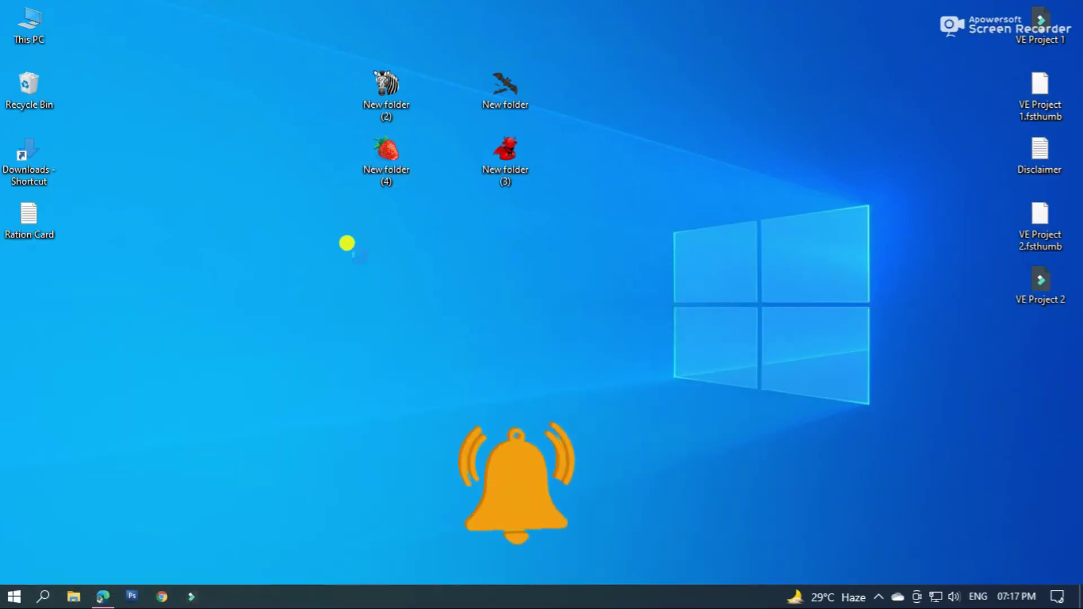
Create a new folder on the desktop below the existing ones, keeping its default name.
right_click(359, 254)
mouse_move(415, 406)
left_click(630, 179)
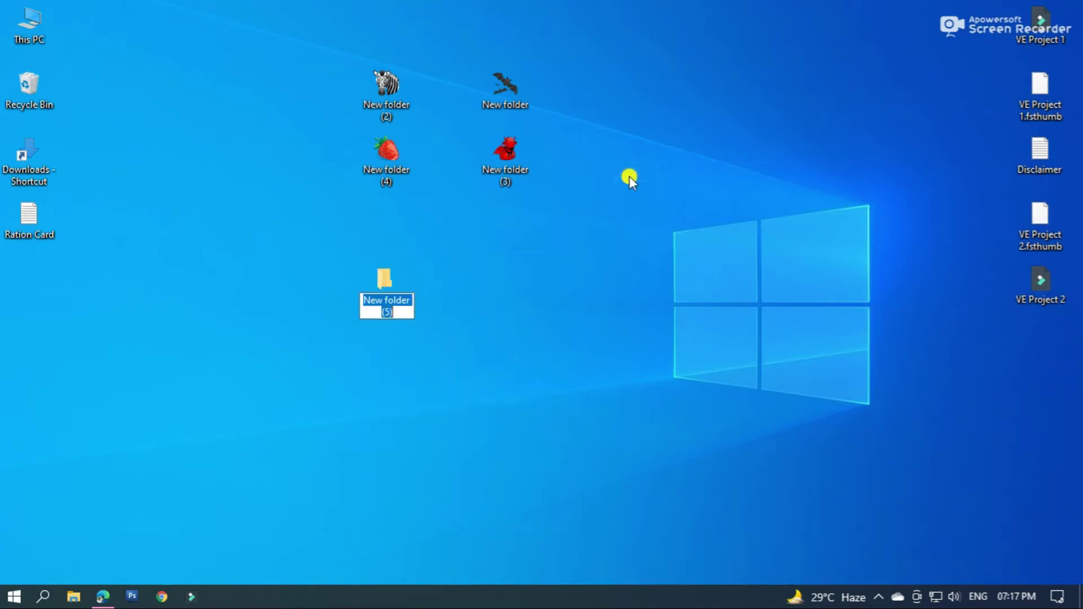
key("Return")
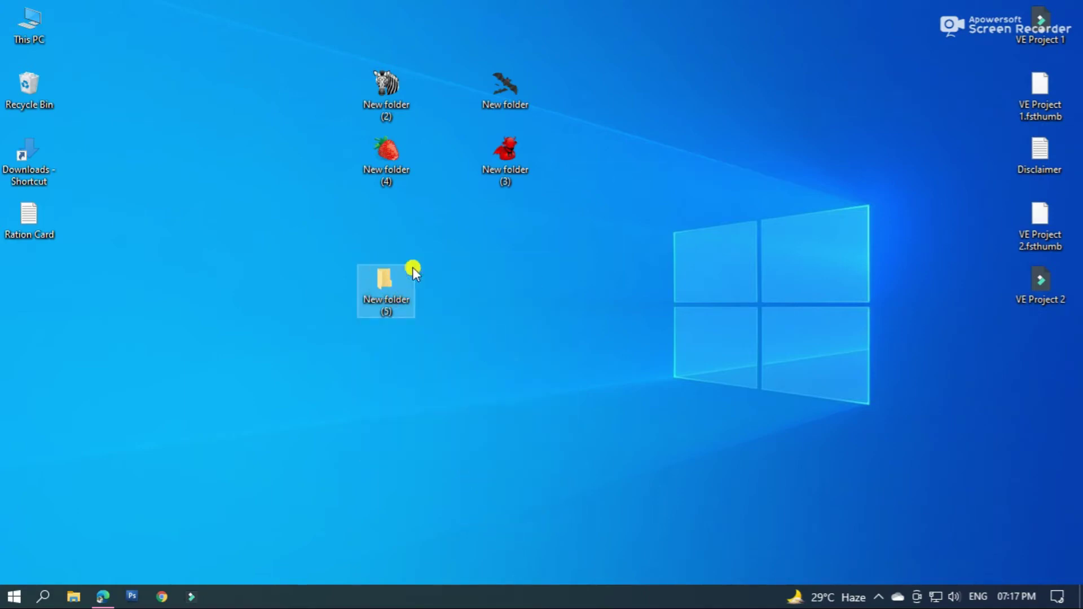
left_click(428, 312)
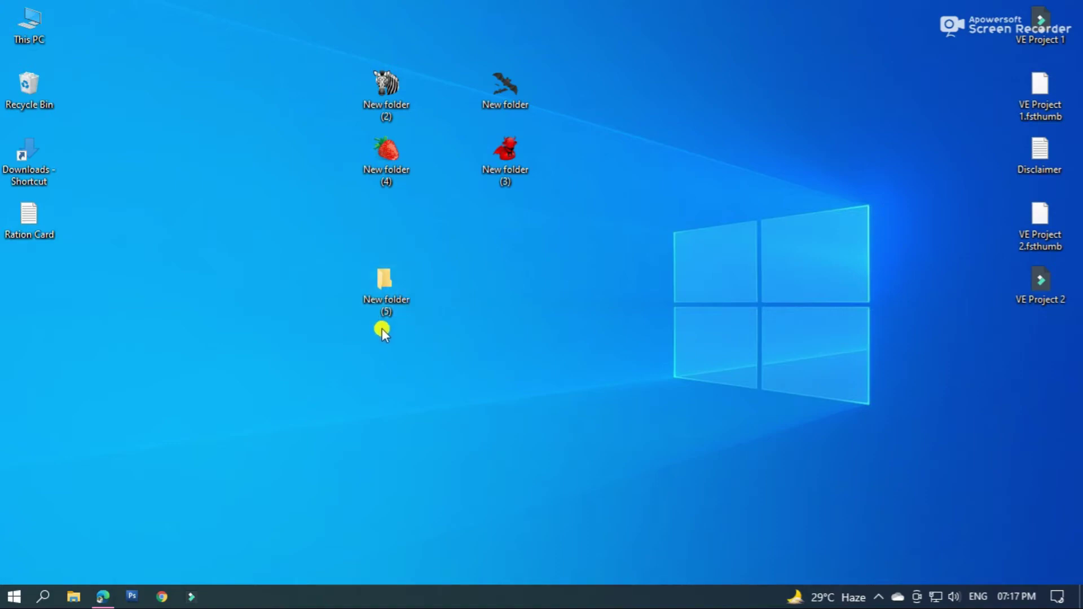
Change the icon of New folder (5) to the Ergosign-Free-Instruments-Drums file from Downloads and apply it.
right_click(392, 289)
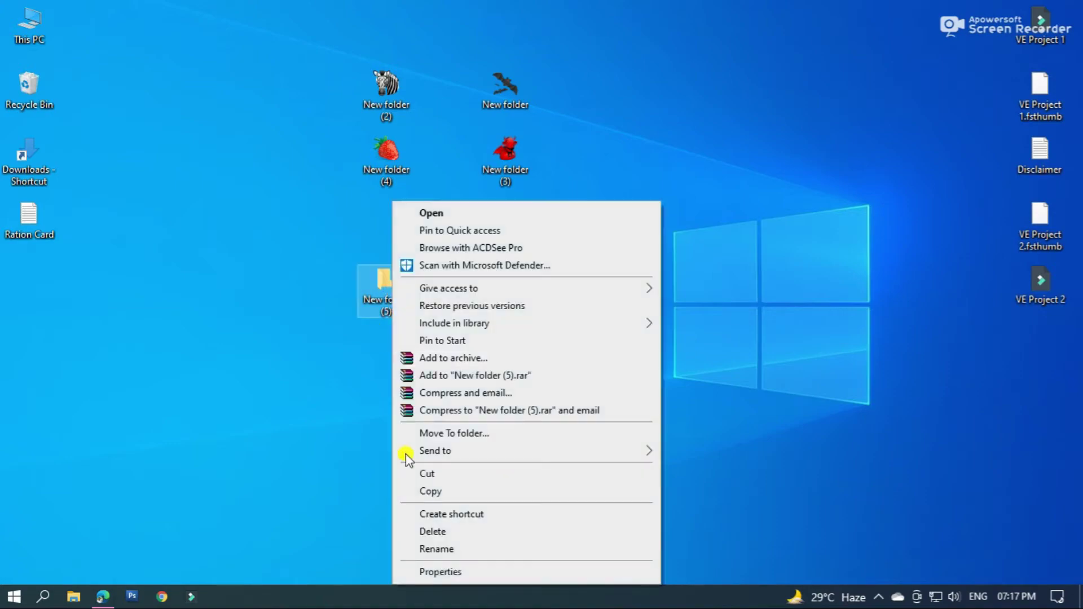
left_click(442, 572)
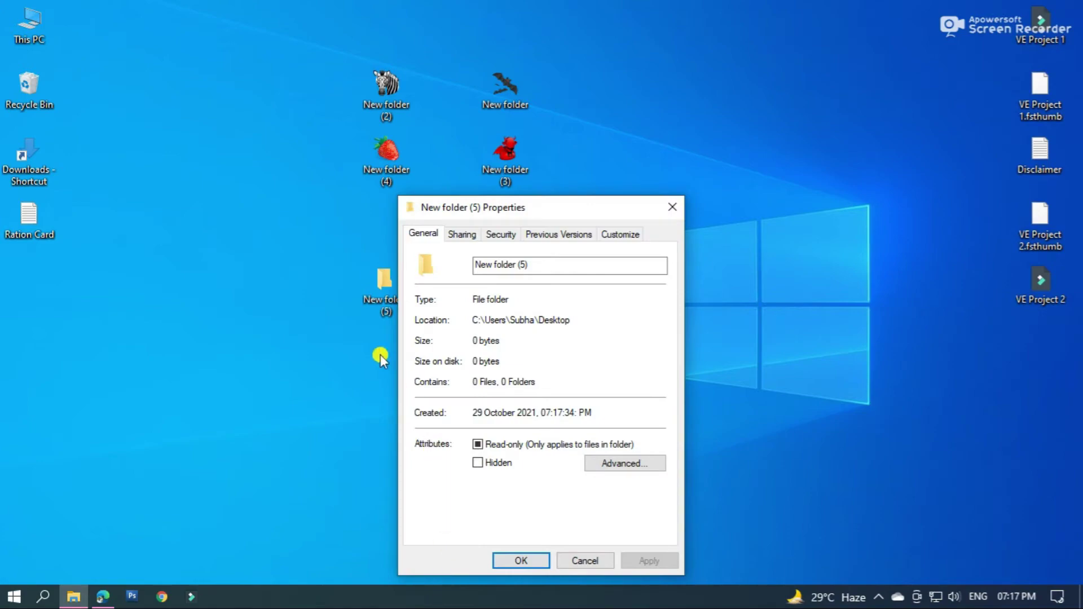
left_click(635, 243)
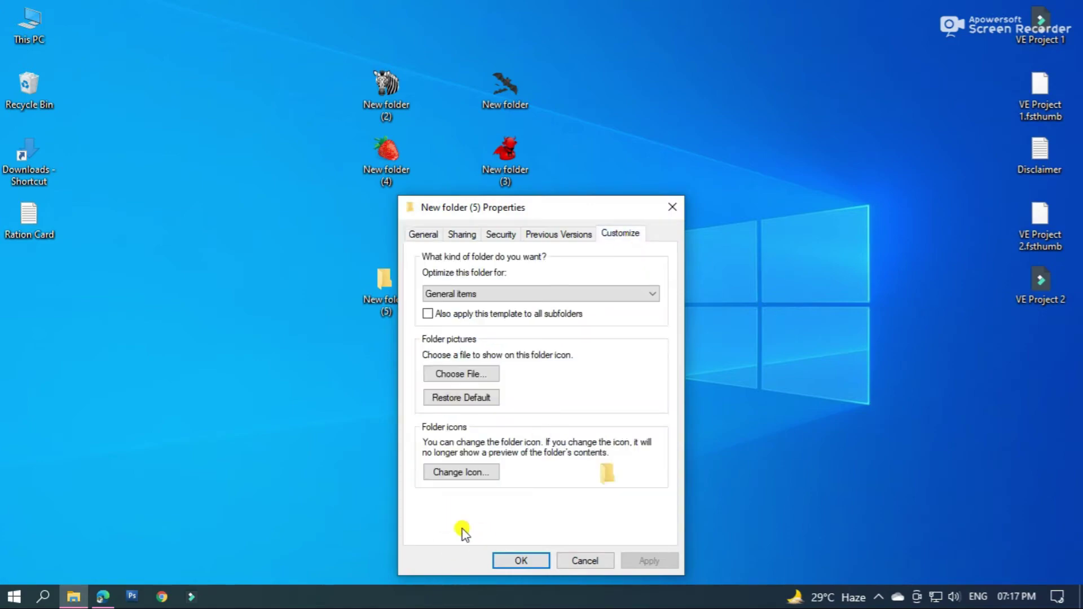
left_click(460, 472)
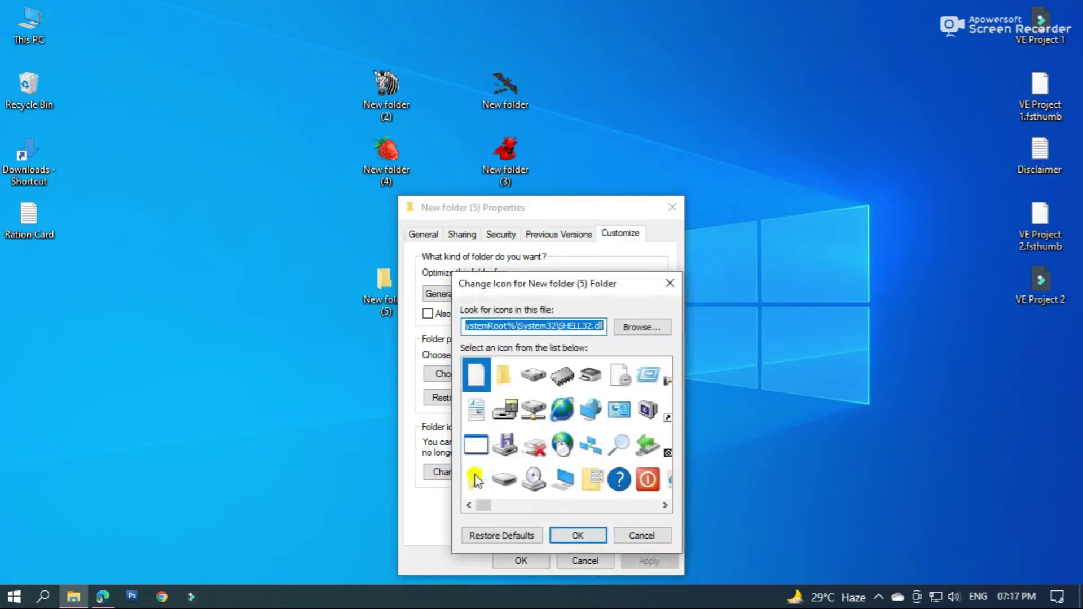
left_click(654, 329)
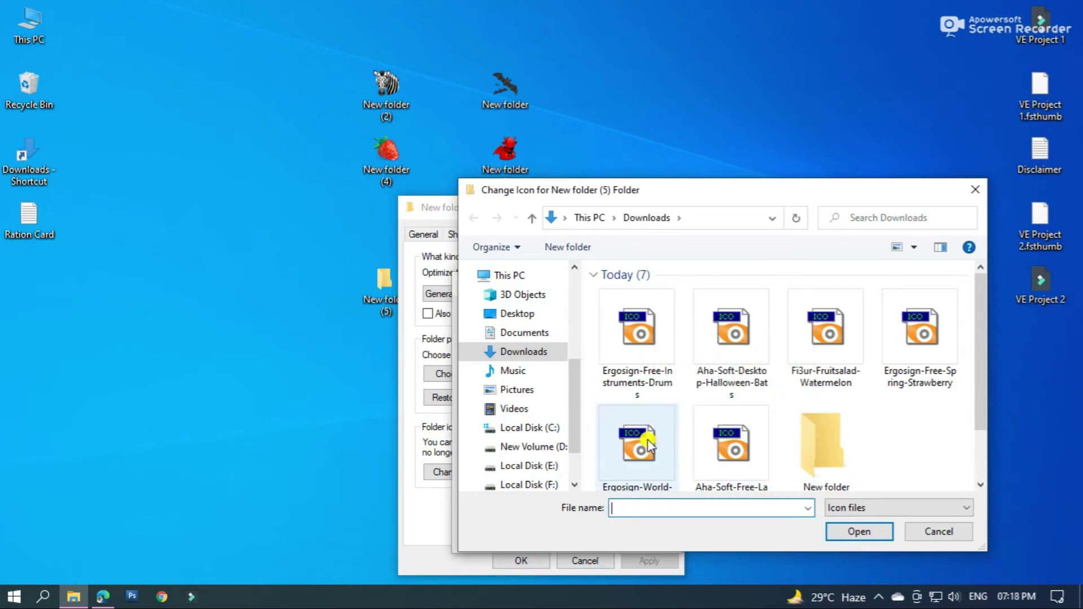
left_click(644, 332)
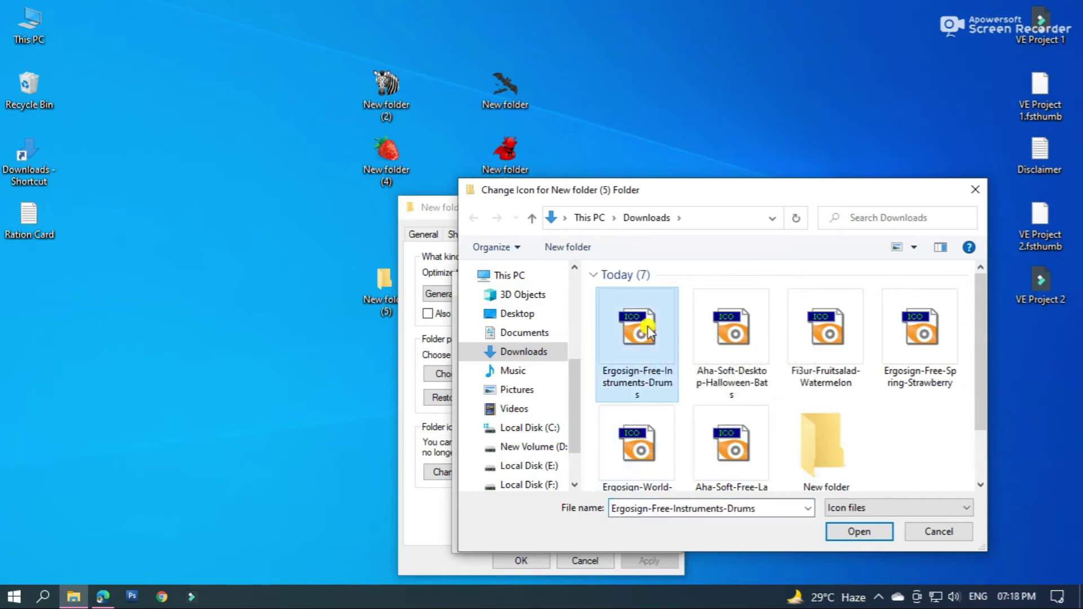
left_click(854, 533)
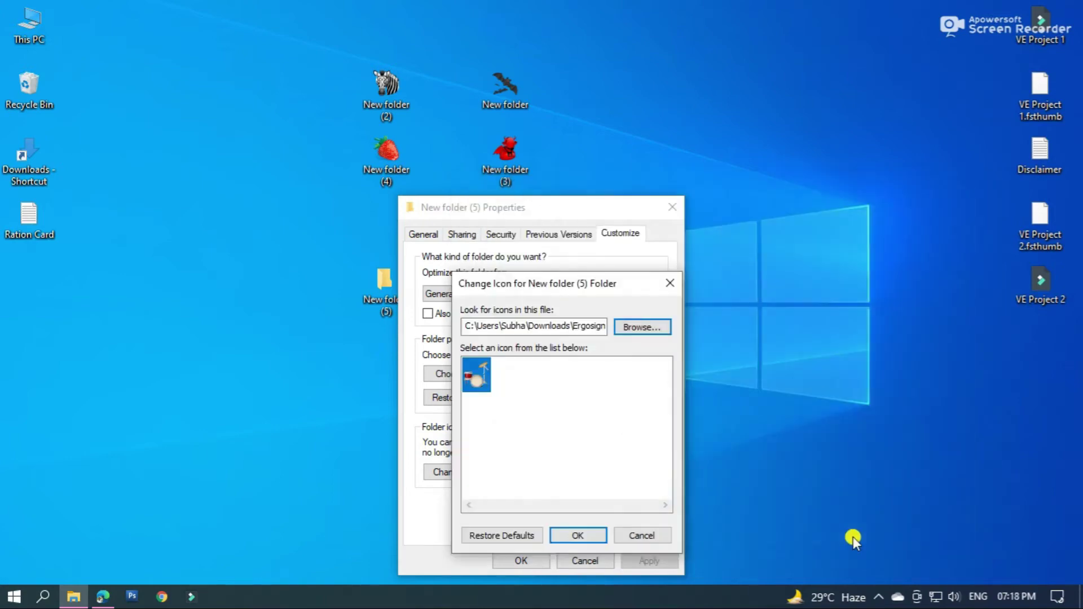
left_click(587, 540)
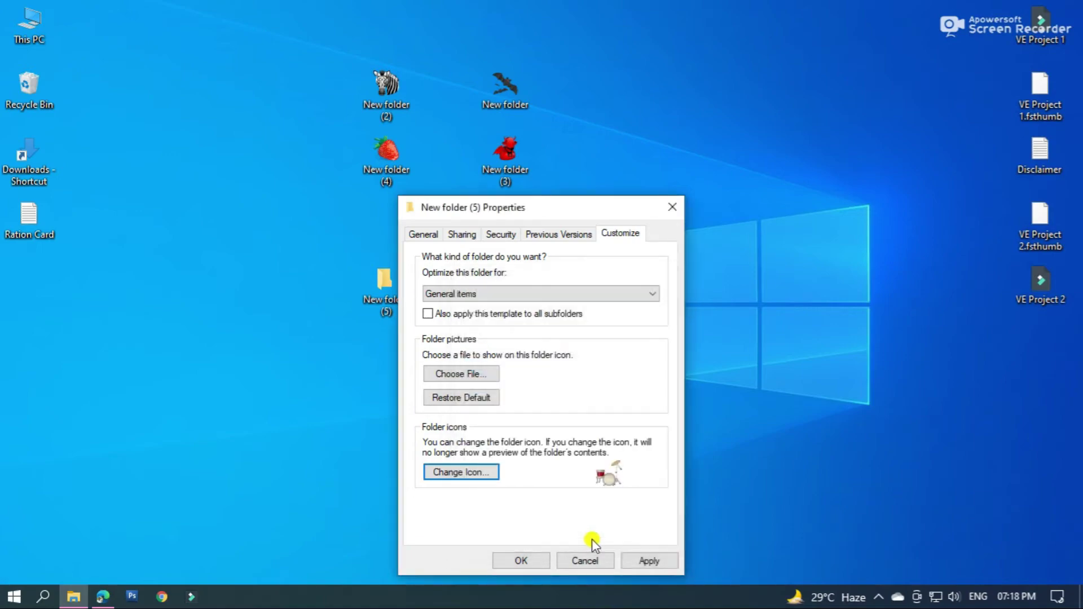
left_click(650, 562)
left_click(535, 556)
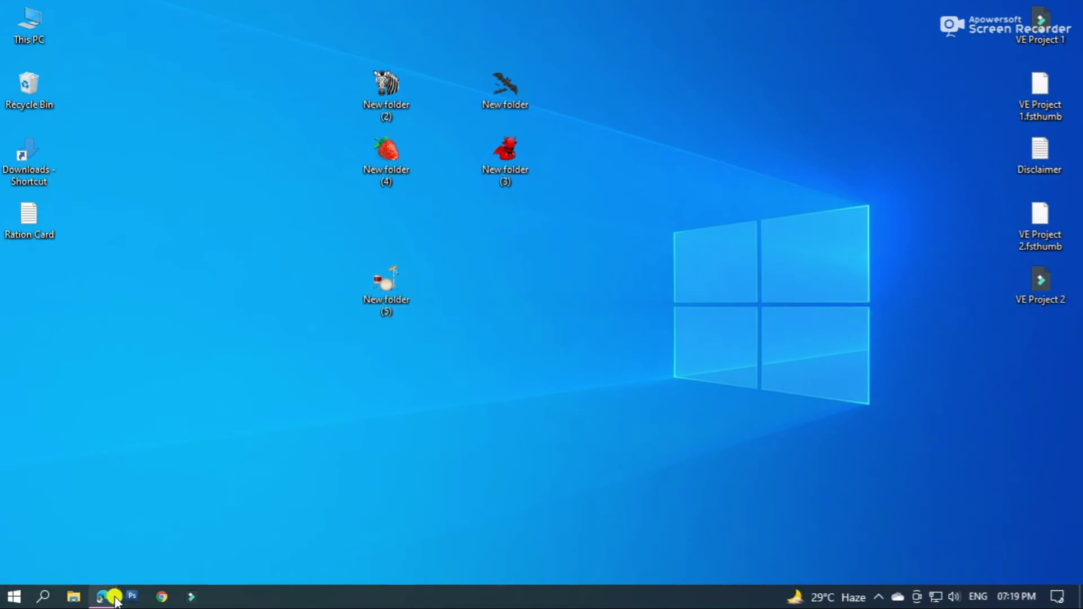
Switch back to IconArchive in Edge and open the Free Large Boss iconset from the Avatar Icons category.
left_click(115, 599)
mouse_move(501, 134)
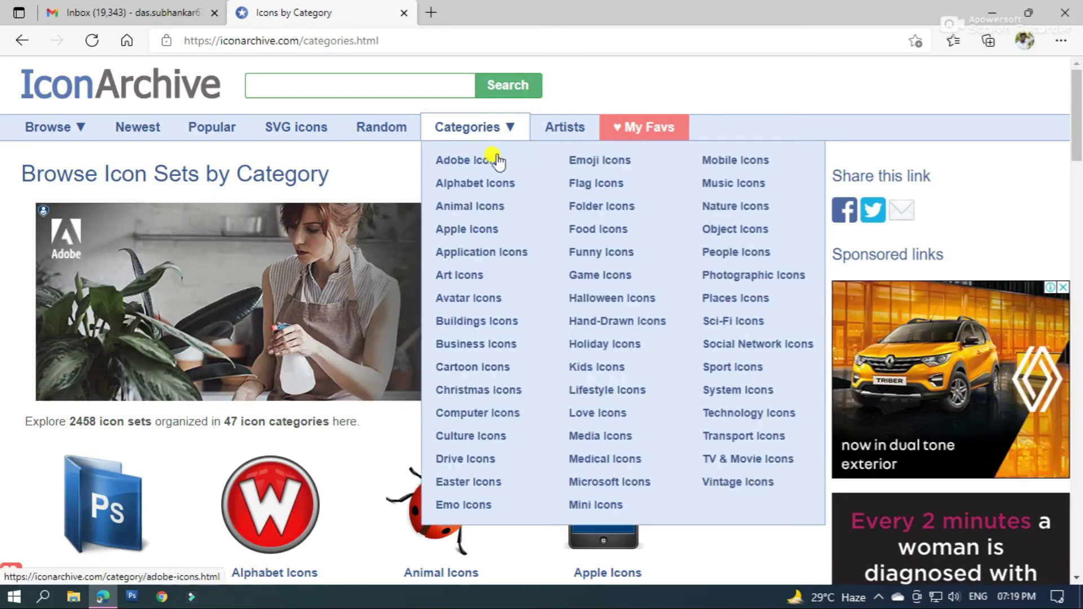
left_click(515, 307)
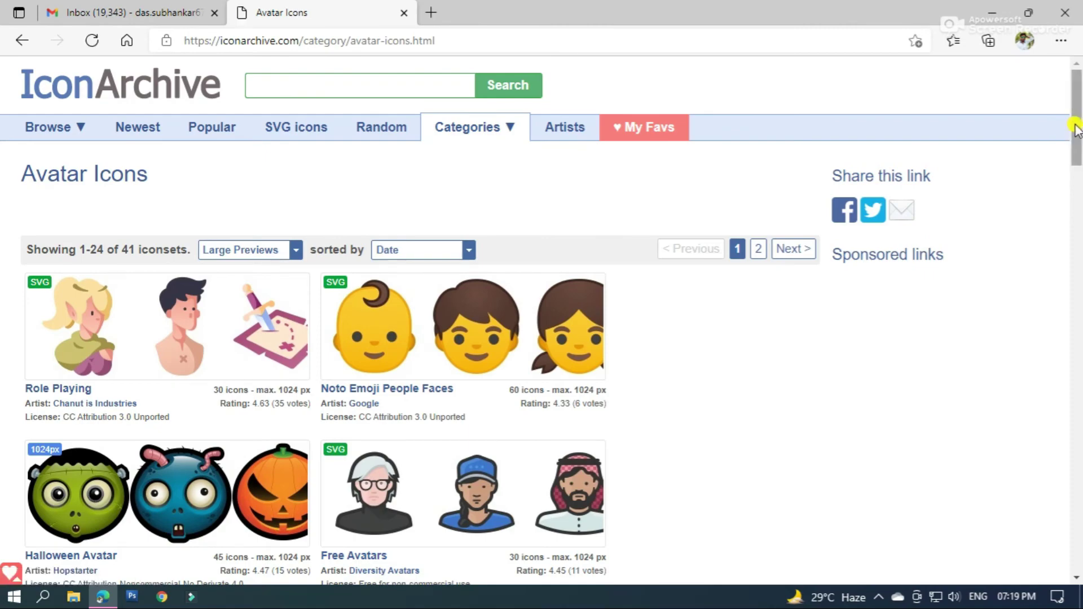
left_click_drag(1078, 130, 1078, 253)
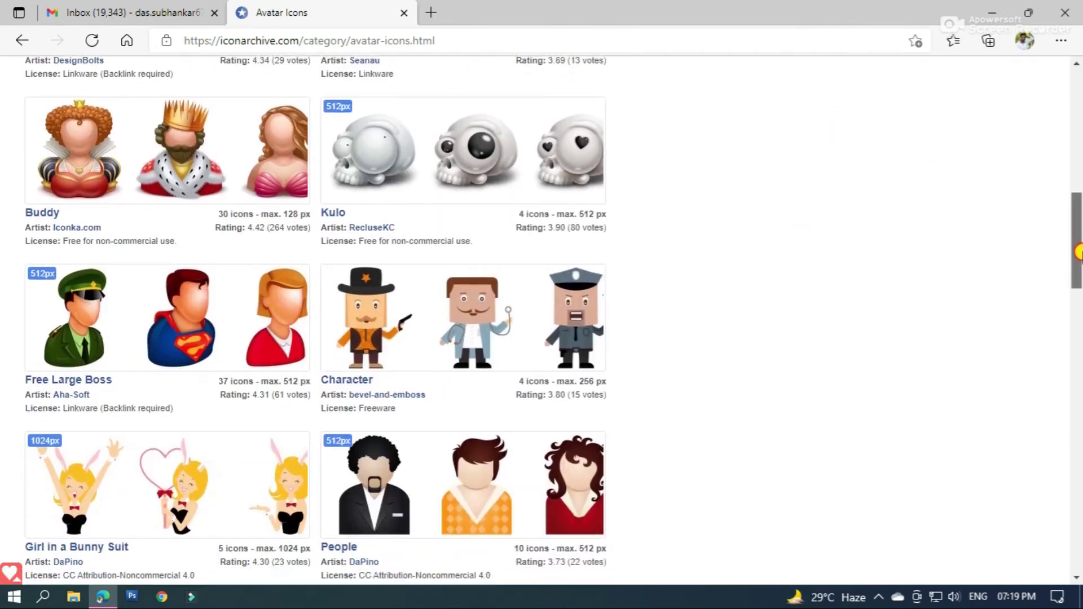
left_click(143, 318)
Download the Superman icon from the Free Large Boss set in ICO format and return to the desktop.
scroll(447, 279, "down", 3)
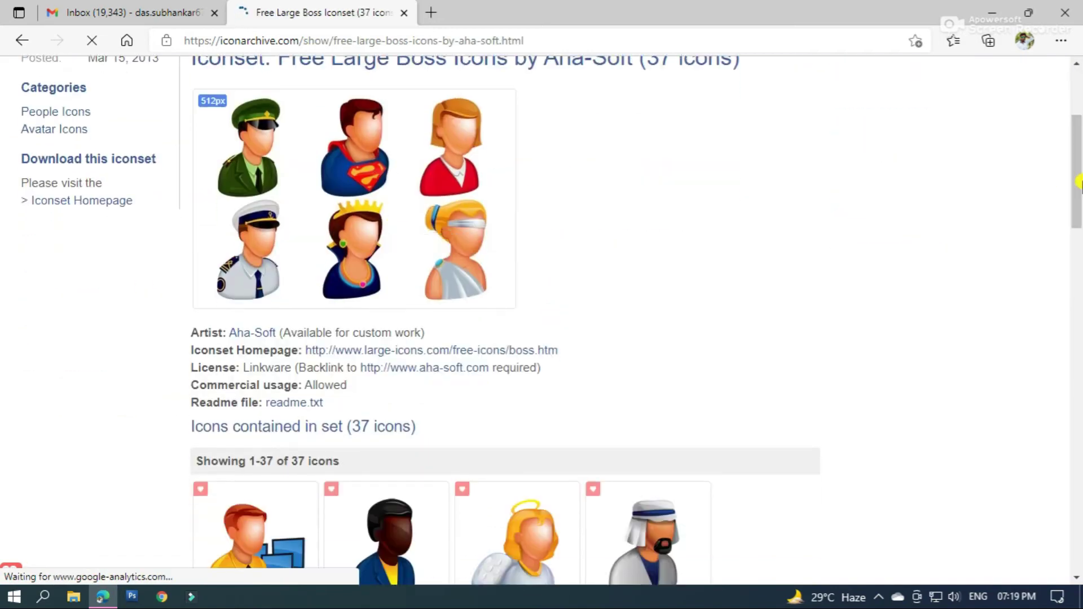
left_click_drag(1076, 178, 1078, 414)
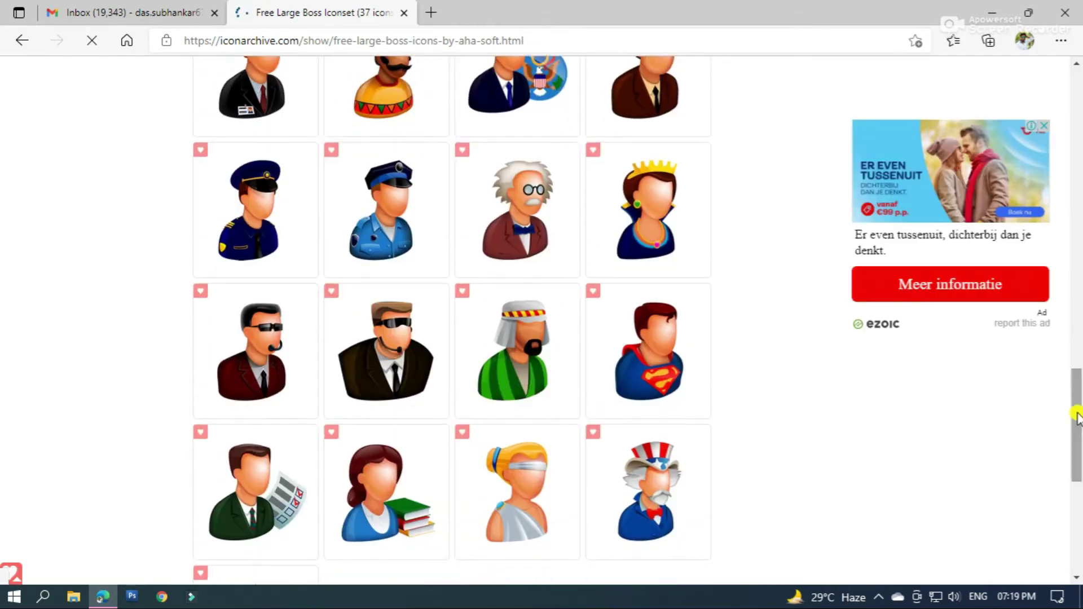
left_click(660, 361)
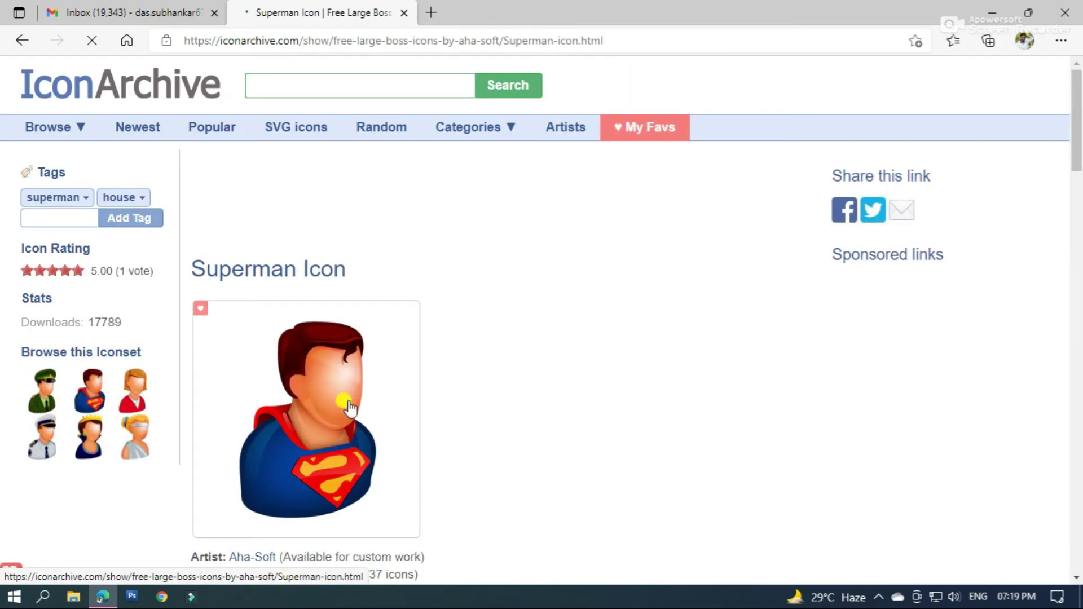
scroll(1072, 148, "down", 5)
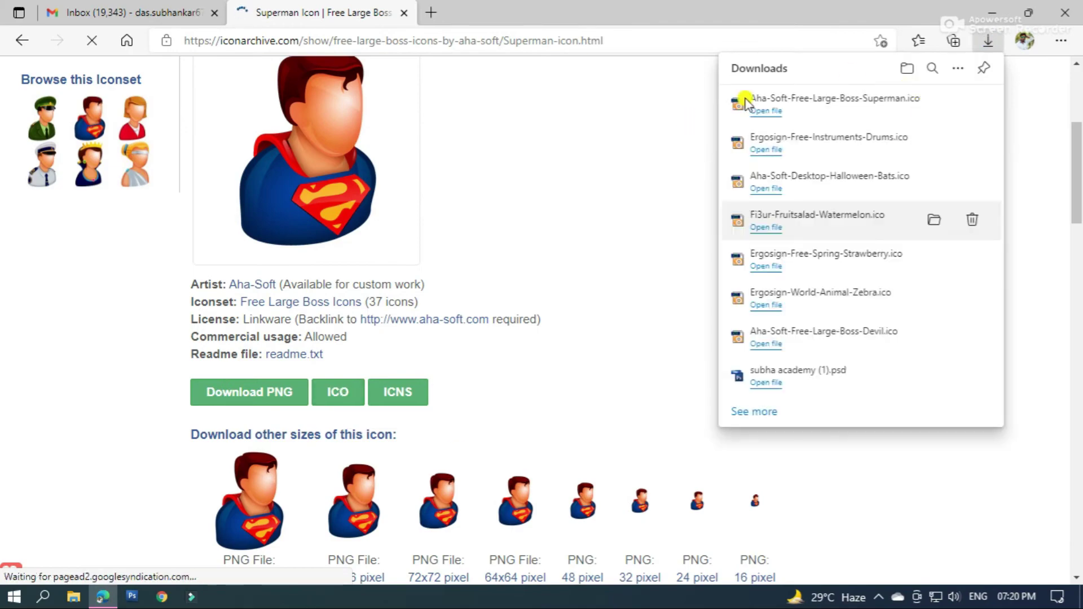
left_click(992, 13)
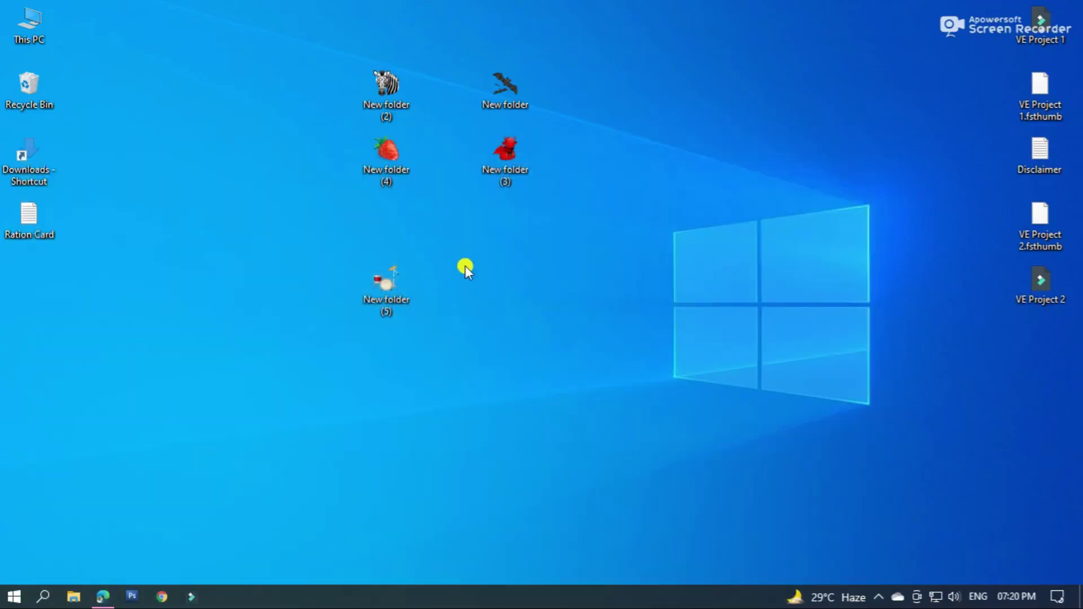
Create a new folder on the desktop with its default name and place it in line with New folder (5), under New folder (3)'s column.
right_click(540, 249)
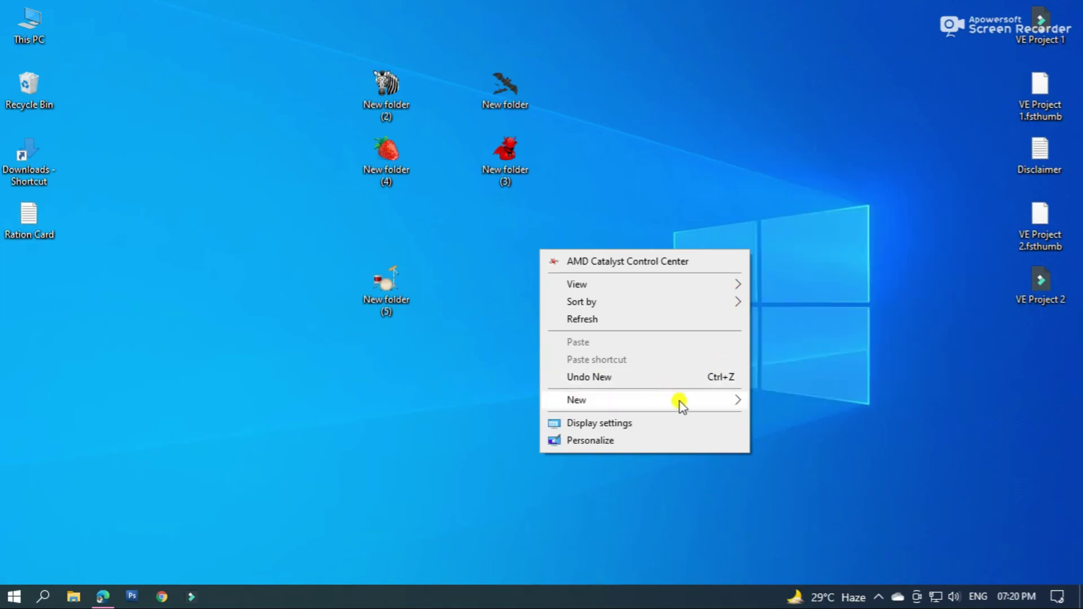
mouse_move(682, 404)
left_click(781, 166)
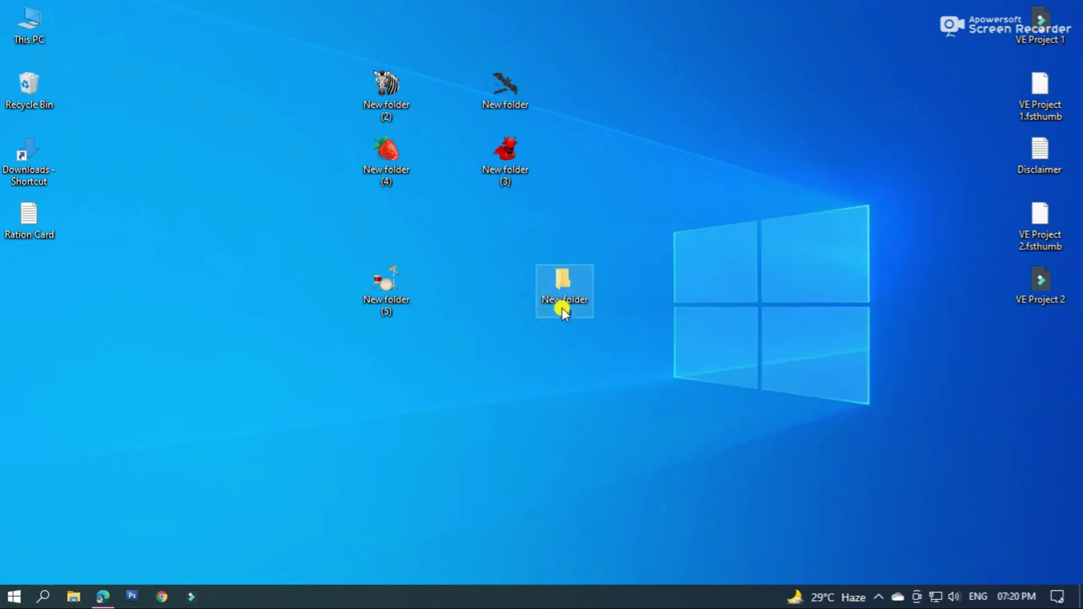
left_click_drag(562, 307, 501, 298)
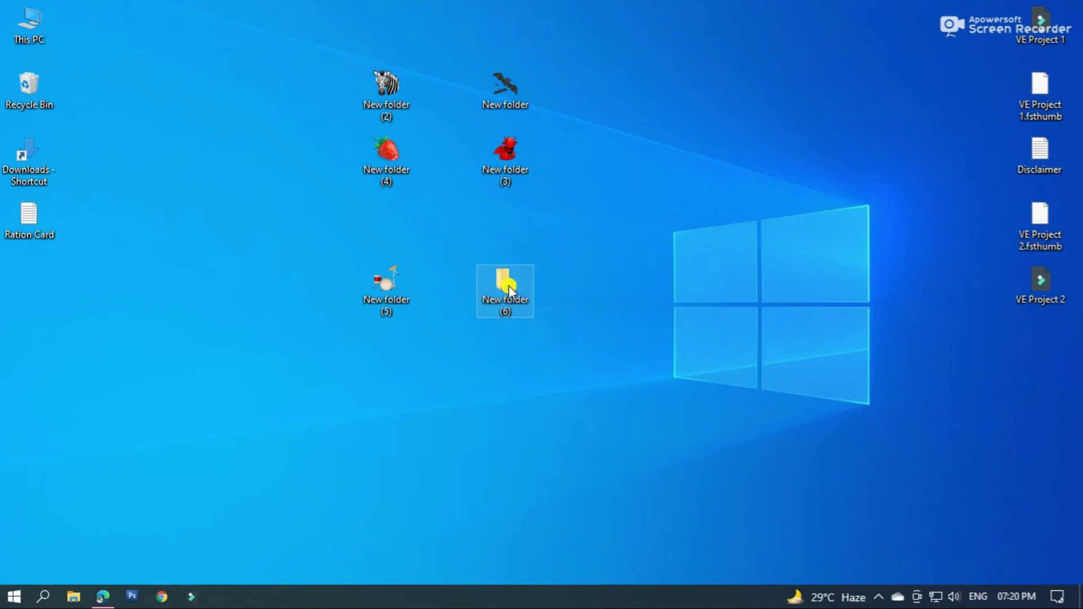
Change New folder (6)'s icon to the Aha-Soft-Free-Large-Boss-Superman file from Downloads, apply it, and move the folder directly below New folder (3).
right_click(509, 285)
left_click(556, 570)
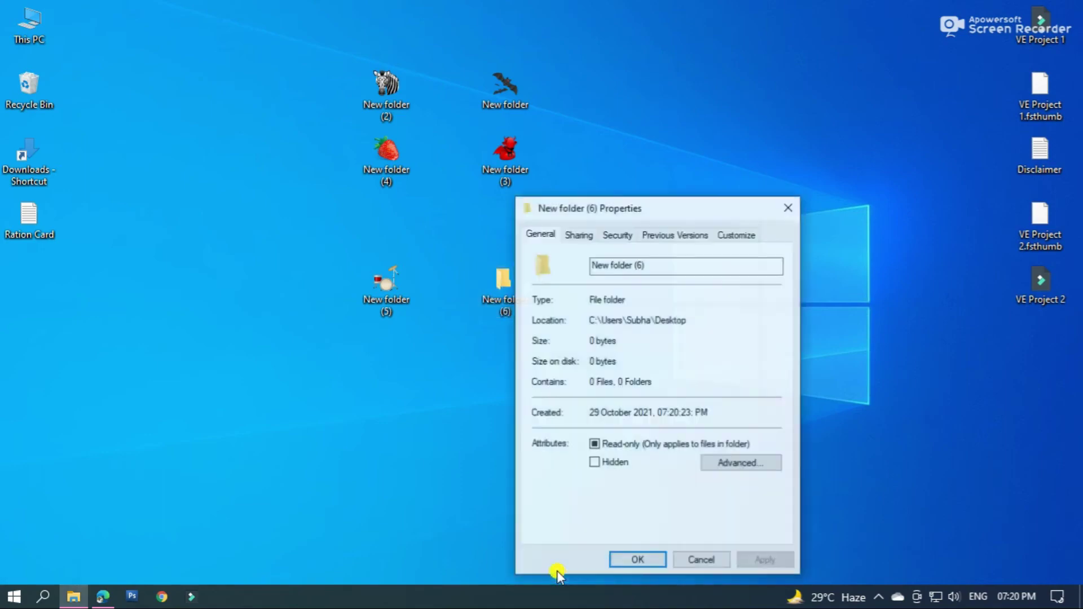
left_click(737, 234)
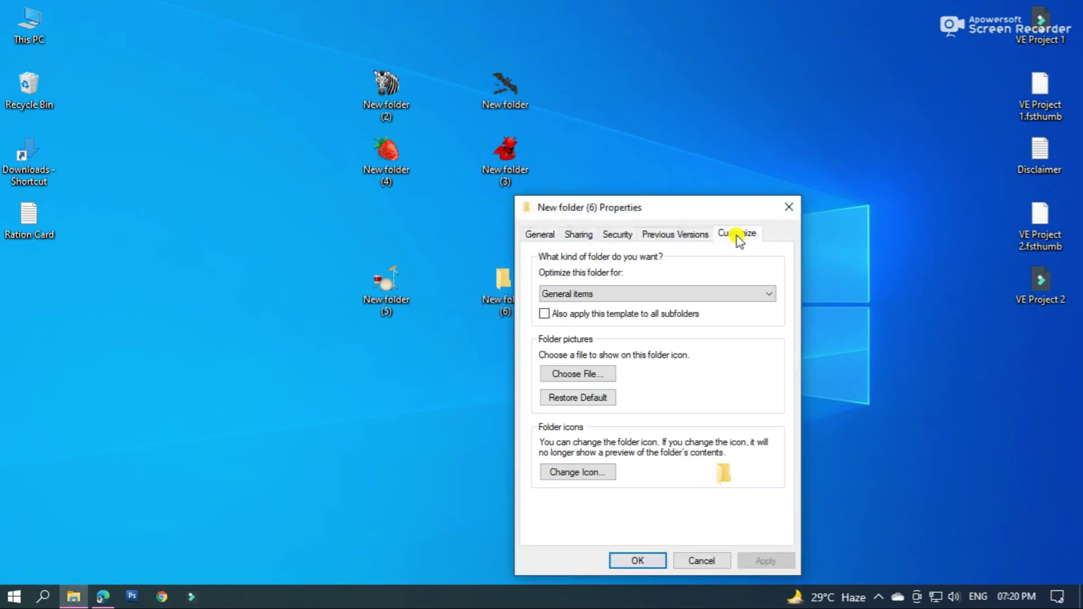
left_click(577, 471)
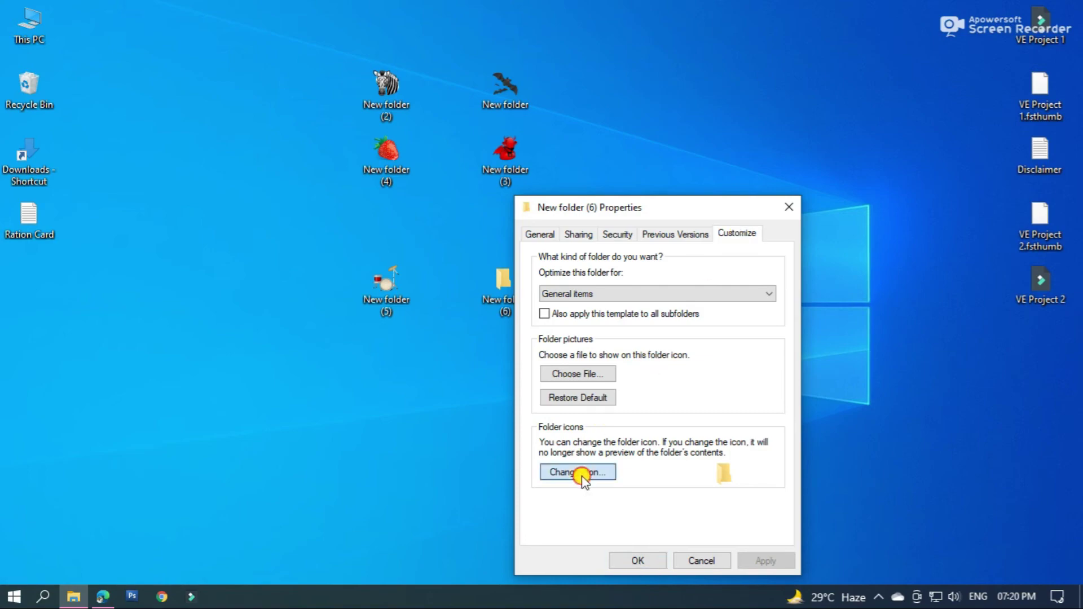
left_click(758, 327)
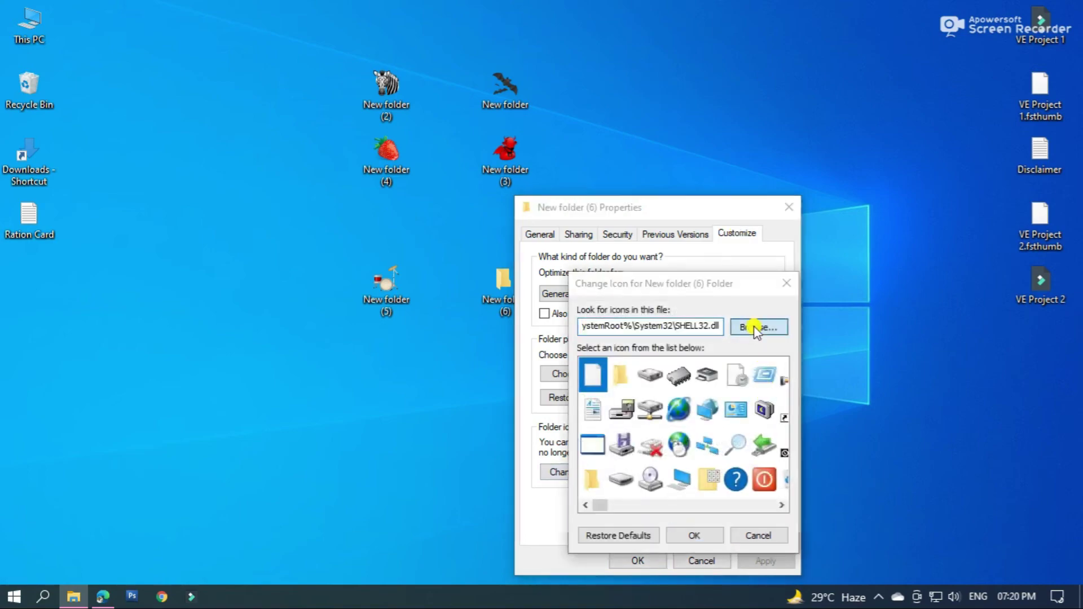
left_click(725, 346)
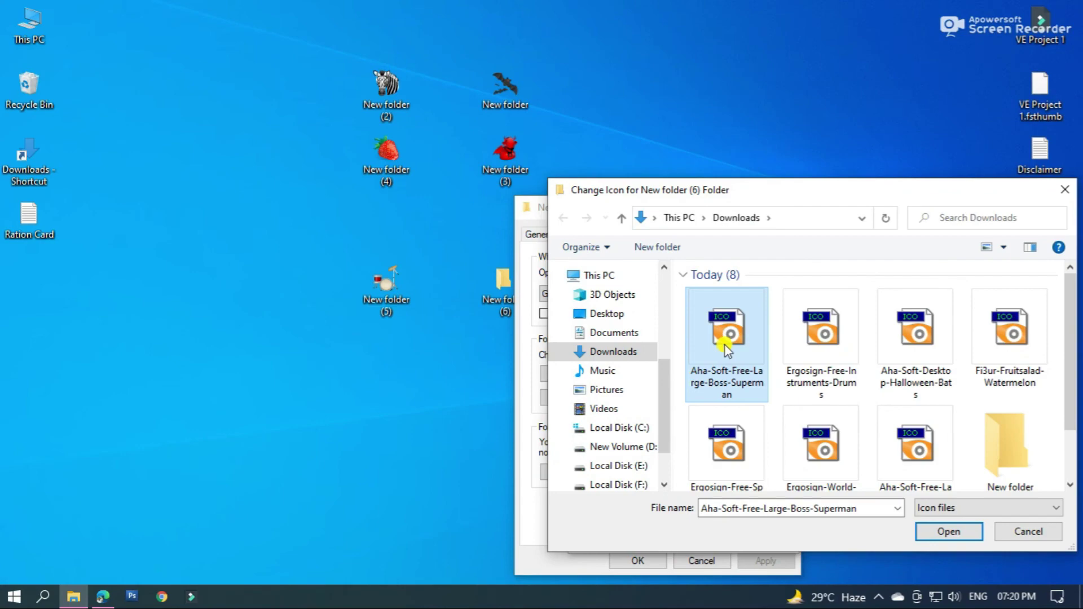
left_click(928, 534)
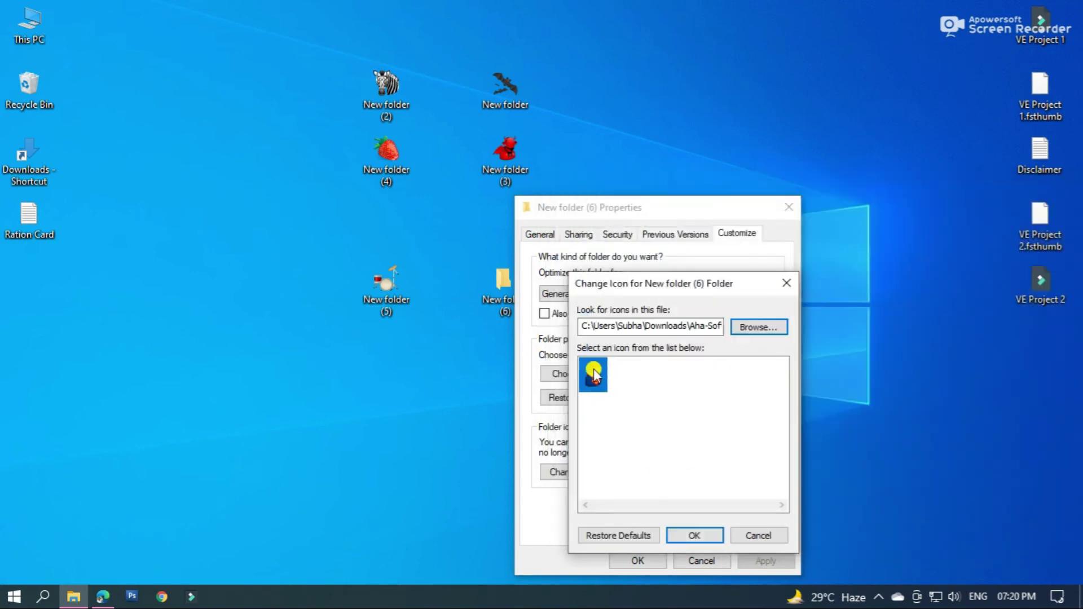
left_click(697, 535)
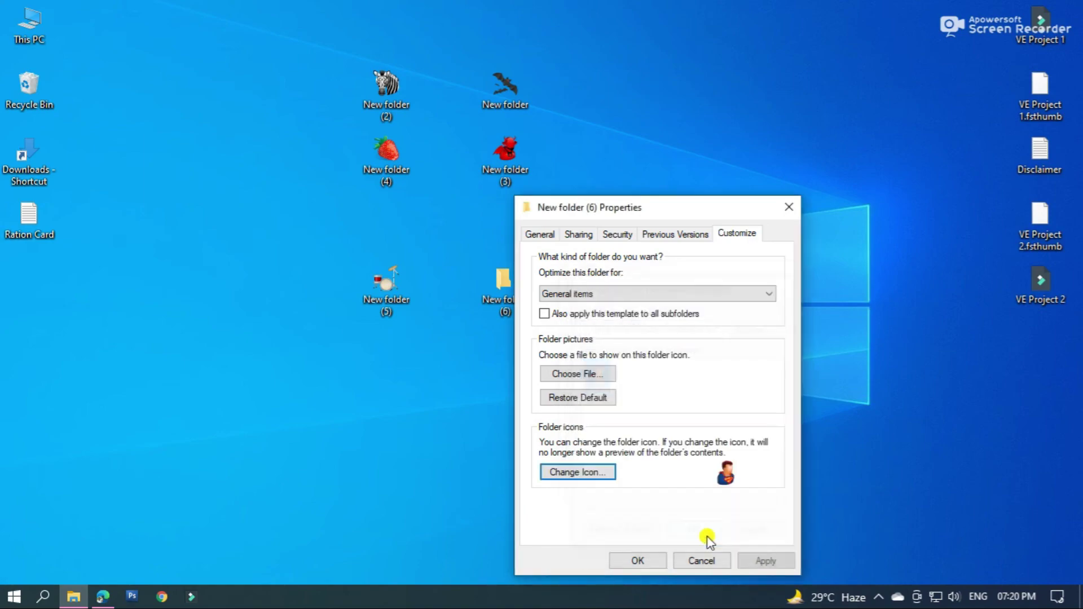
left_click(768, 560)
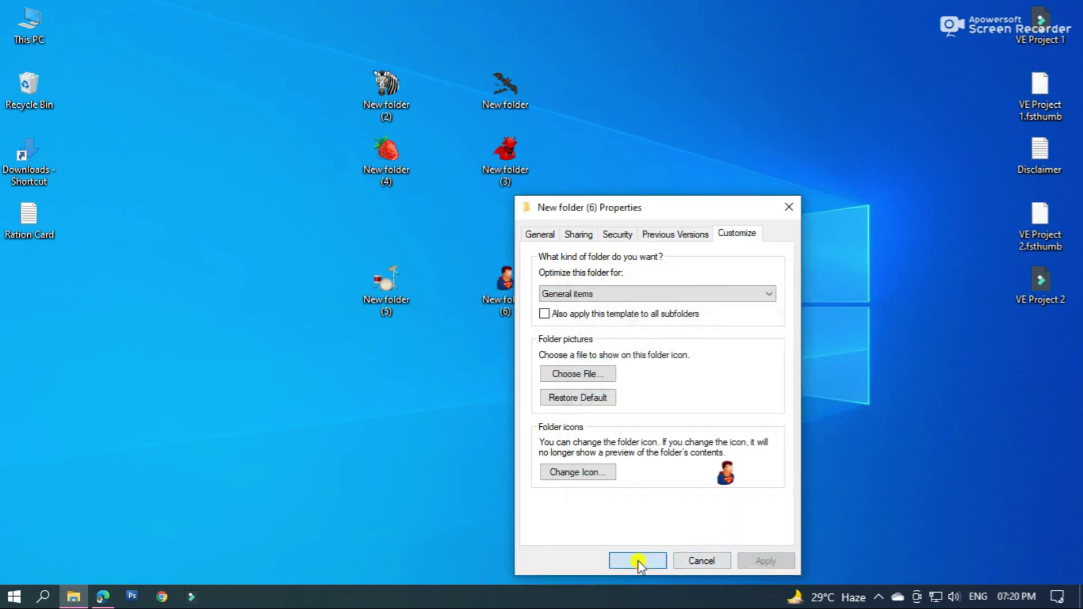
left_click(637, 560)
left_click_drag(490, 258, 490, 257)
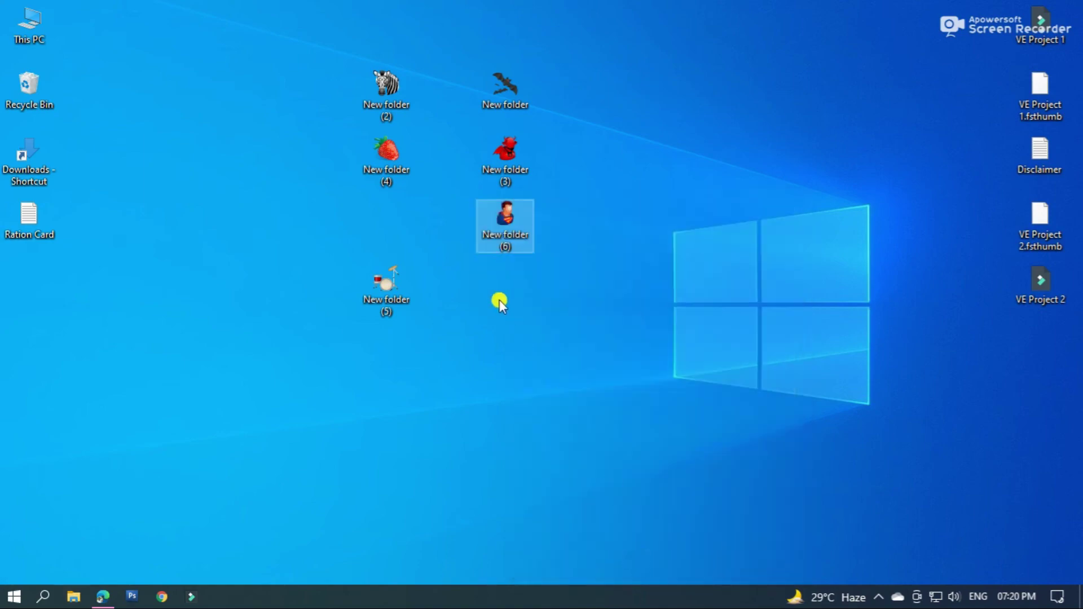